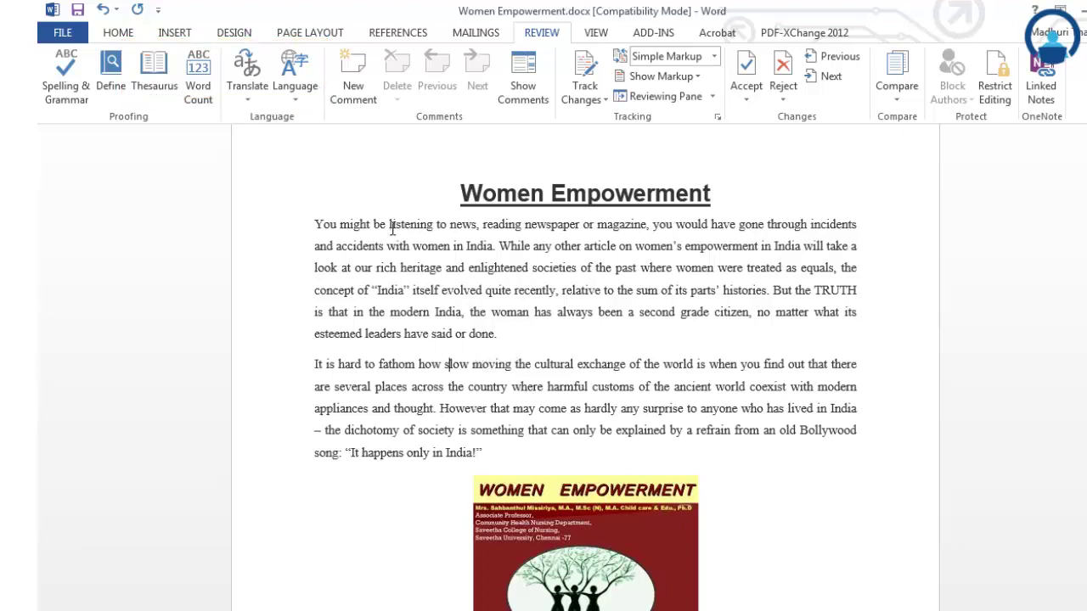
# Step: Look up synonyms for the word 'listening', then dismiss the lookup
pyautogui.moveTo(389, 225); pyautogui.dragTo(435, 225)
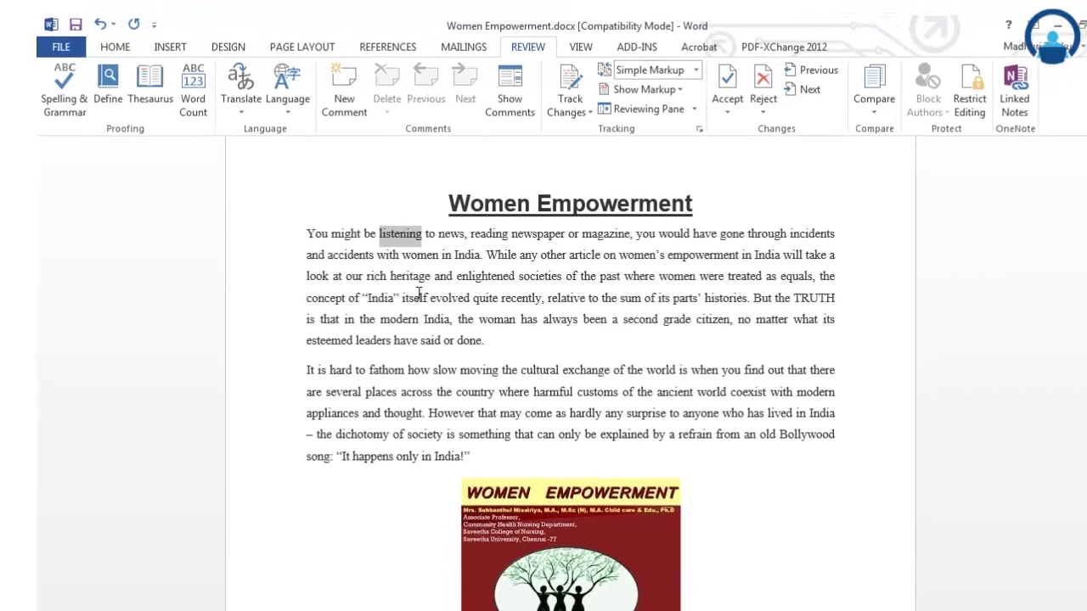
pyautogui.click(148, 113)
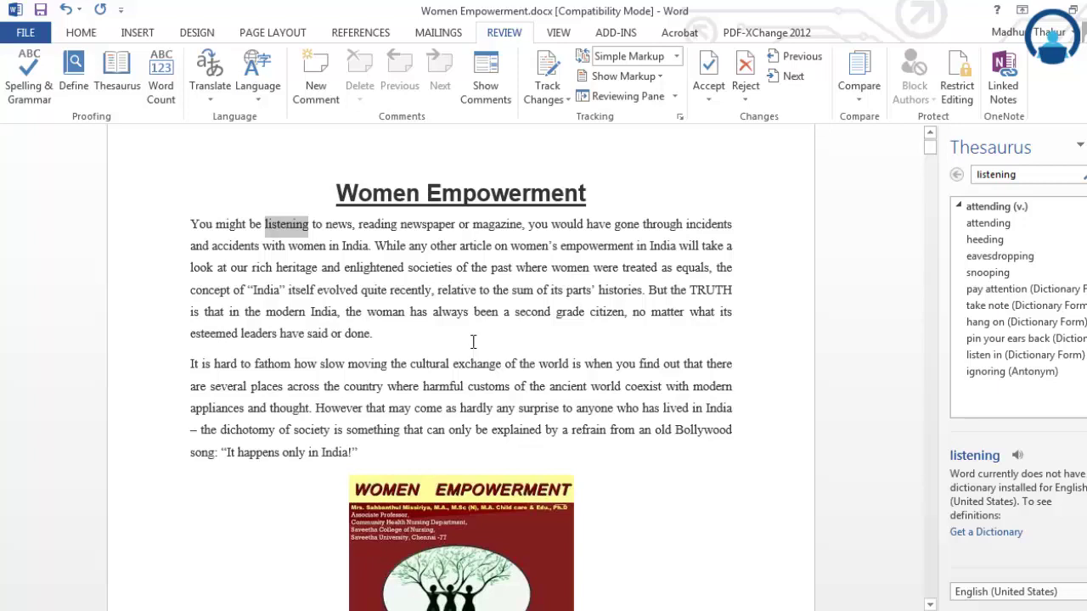
pyautogui.click(1084, 146)
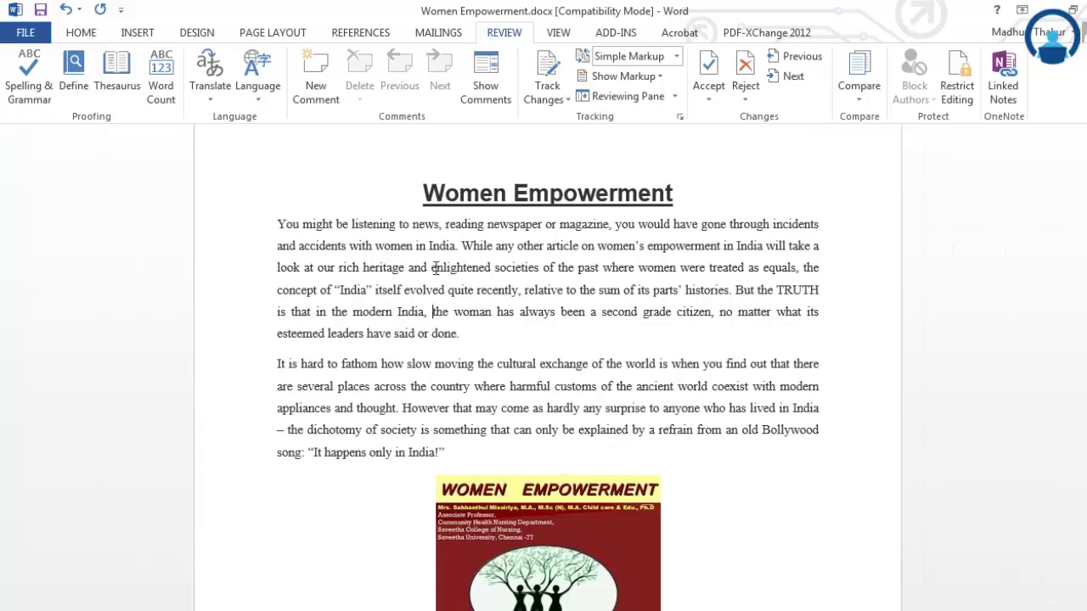
# Step: Replace 'enlightened' in the first paragraph with its synonym 'rational' from the Synonyms menu
pyautogui.moveTo(430, 268); pyautogui.dragTo(489, 270)
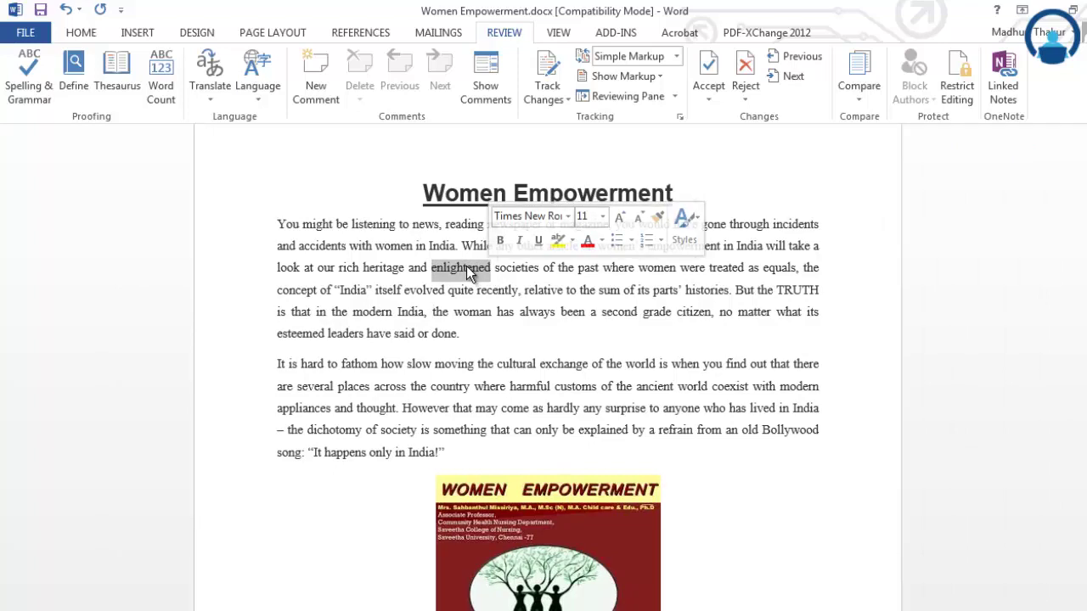
pyautogui.rightClick(469, 272)
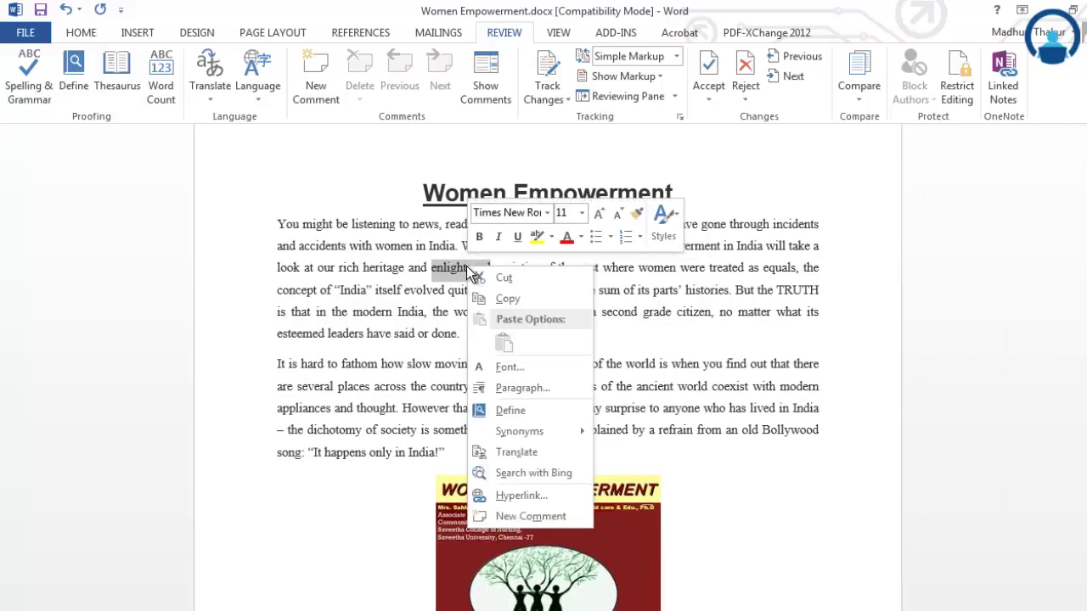
pyautogui.moveTo(524, 438)
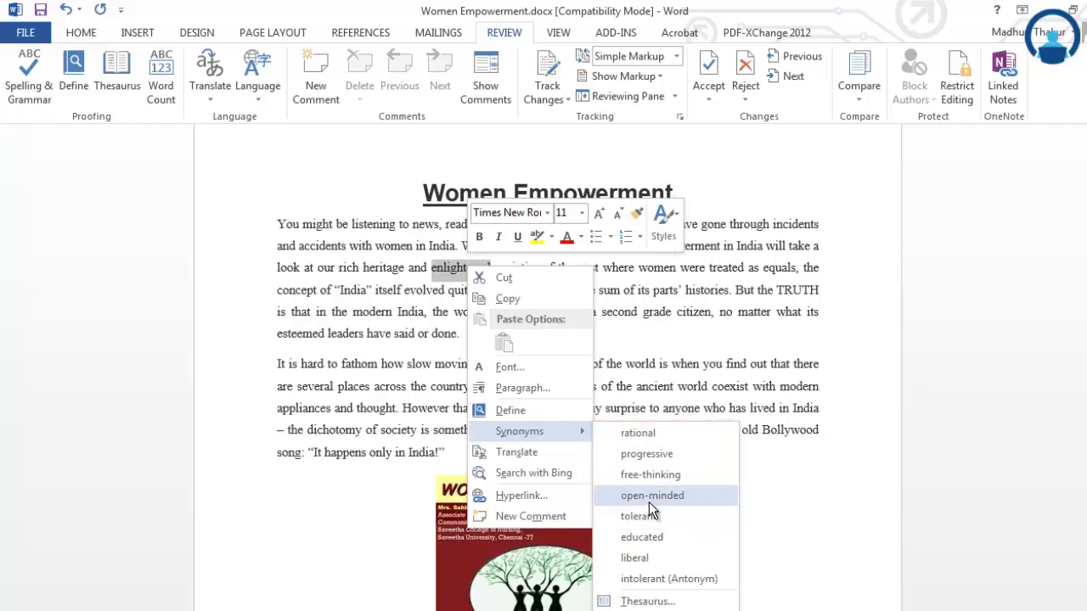
pyautogui.click(625, 435)
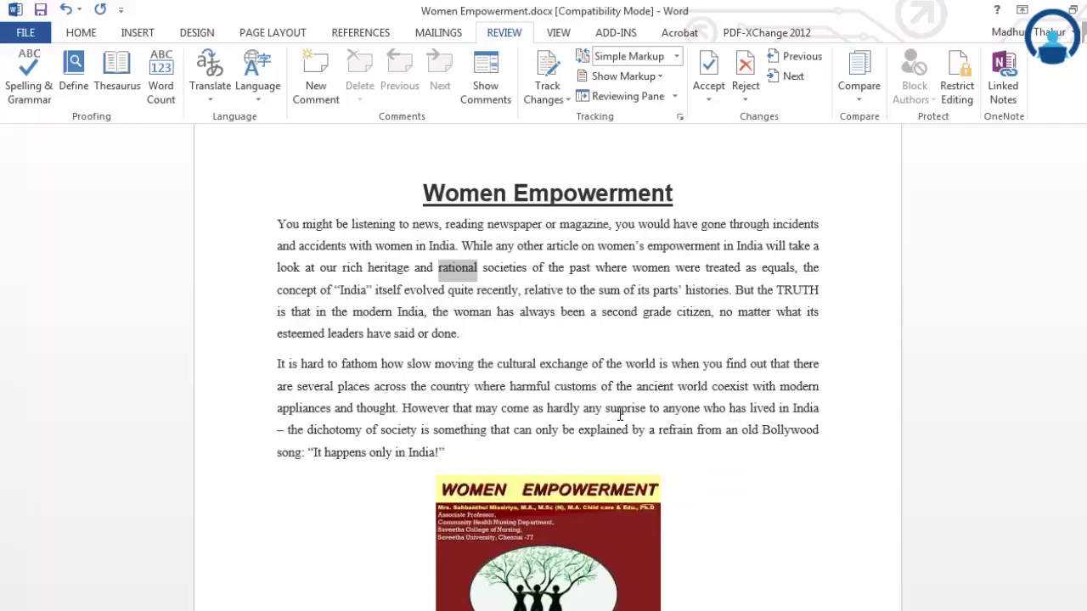
pyautogui.click(508, 311)
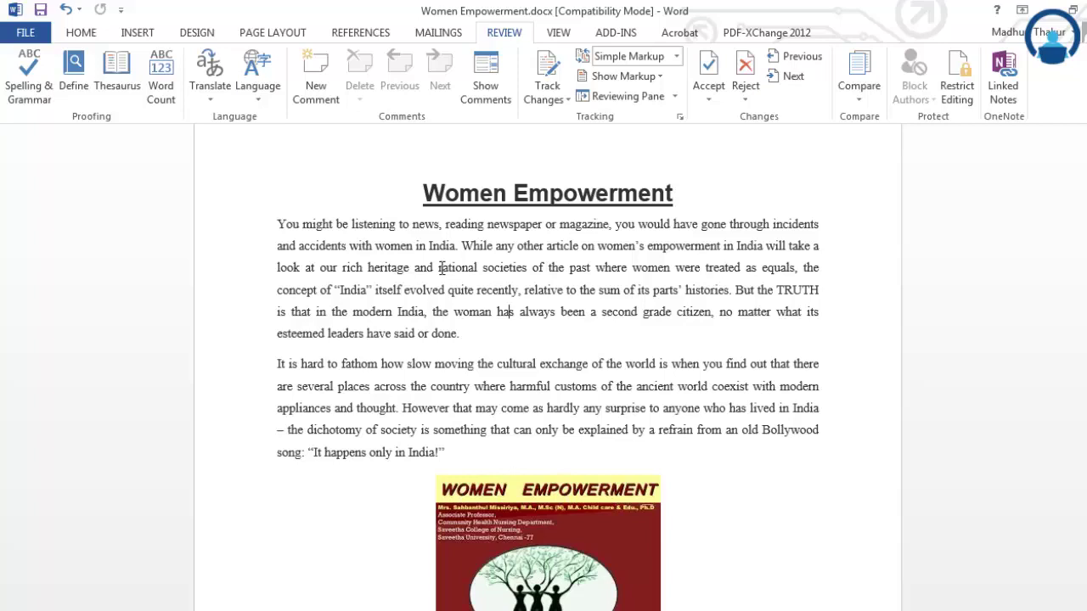
# Step: Confirm 'rational' is in place, then check Word Count: 20 pages and 6,405 words
pyautogui.doubleClick(441, 268)
pyautogui.click(477, 294)
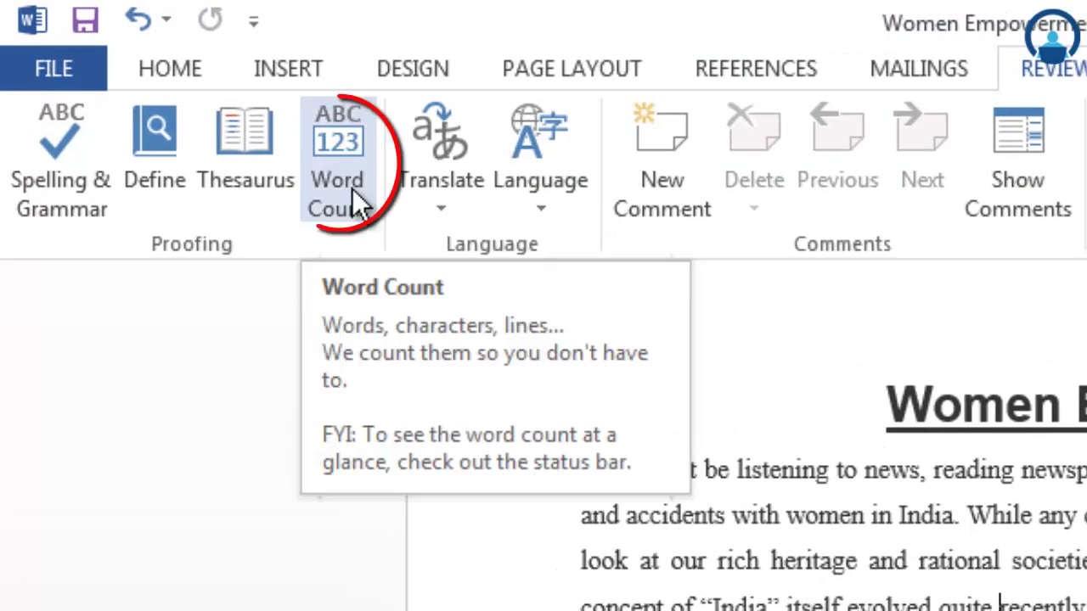
pyautogui.click(353, 187)
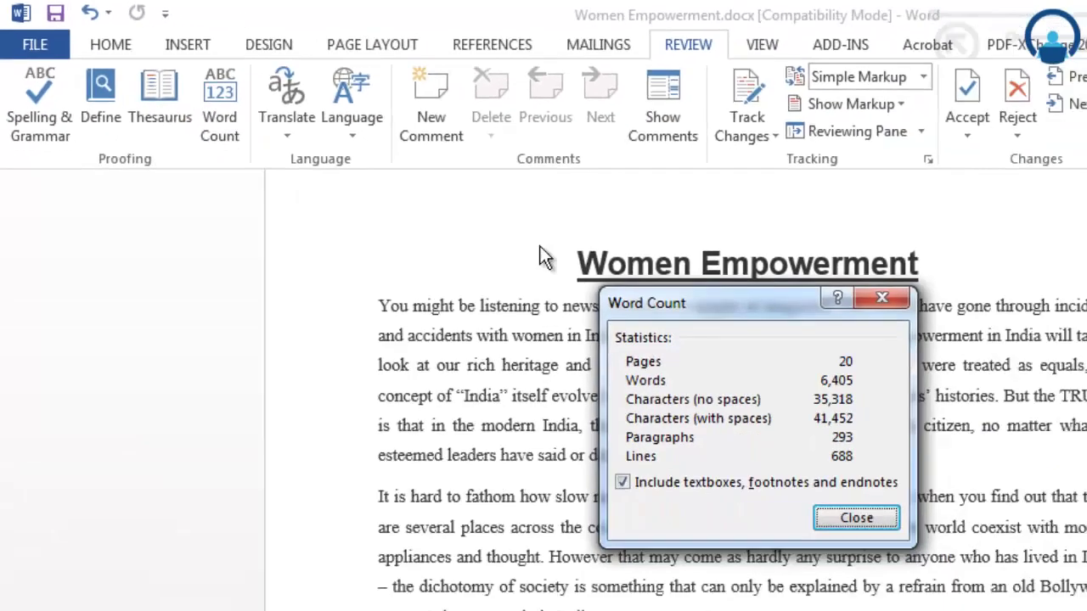
pyautogui.moveTo(760, 302); pyautogui.dragTo(748, 266)
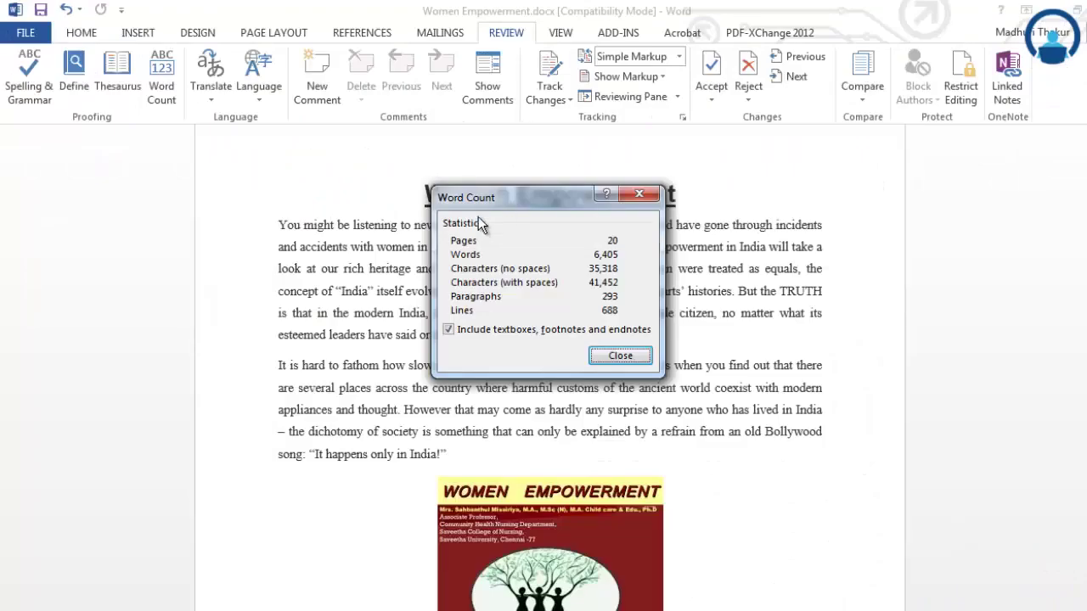
pyautogui.click(639, 194)
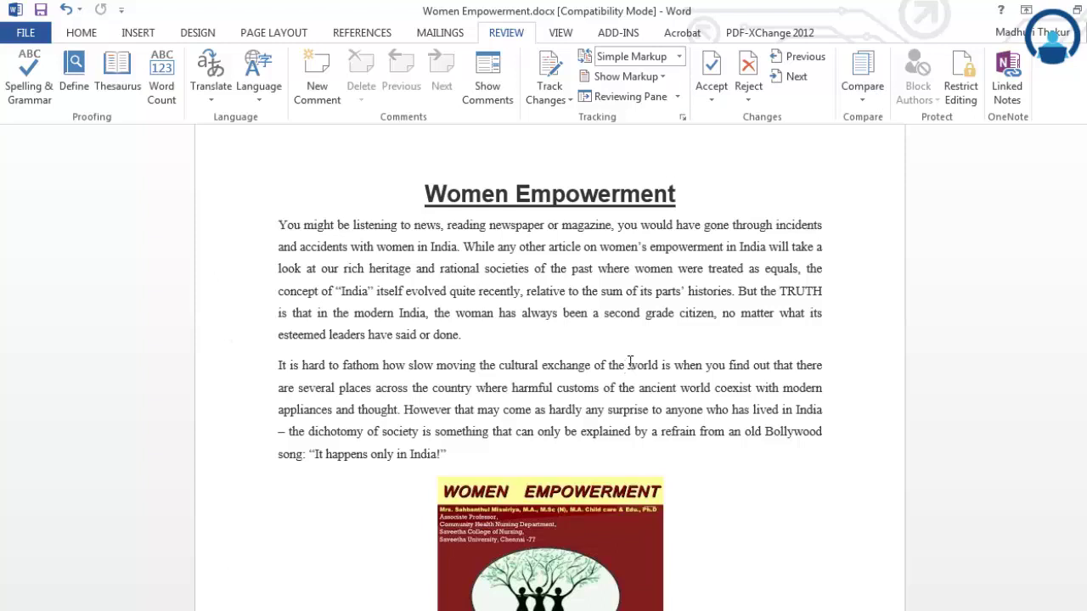
# Step: Scroll to the French passage beginning 'Dans le cadre' and select it through '400 euros'
pyautogui.click(491, 289)
pyautogui.scroll(-15, 424, 349)
pyautogui.scroll(10, 389, 393)
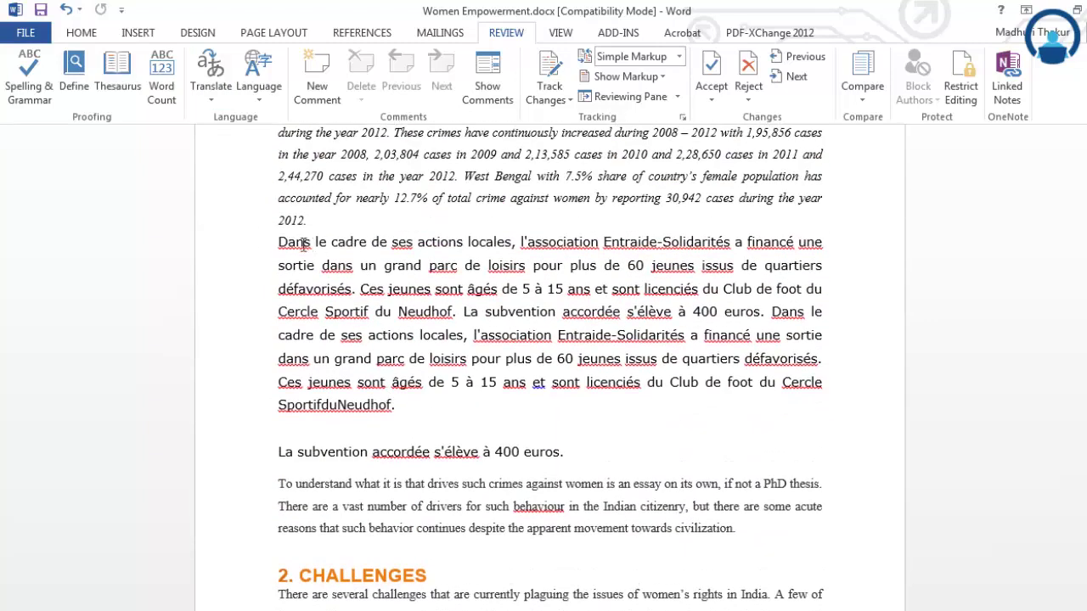
pyautogui.moveTo(279, 246); pyautogui.dragTo(617, 454)
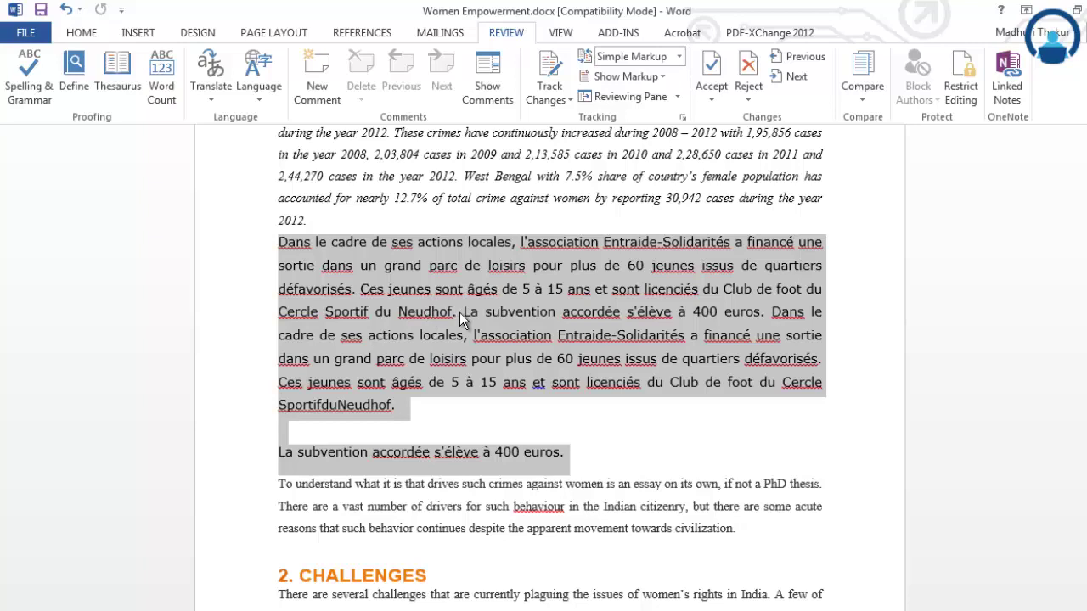
# Step: Send the selected French passage to the Research pane with Translate Selected Text
pyautogui.click(213, 100)
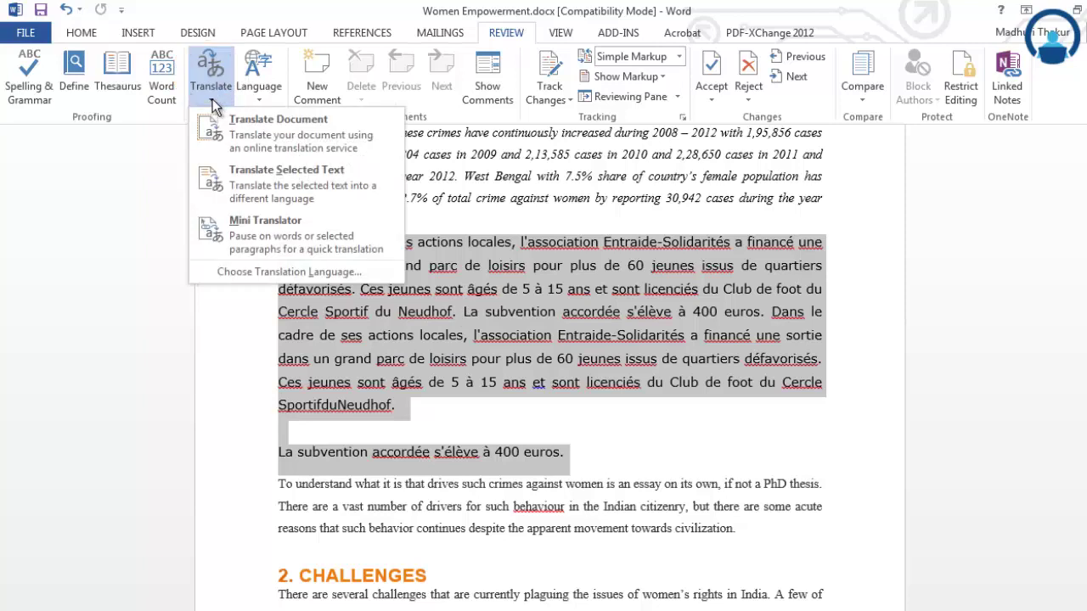
pyautogui.click(264, 177)
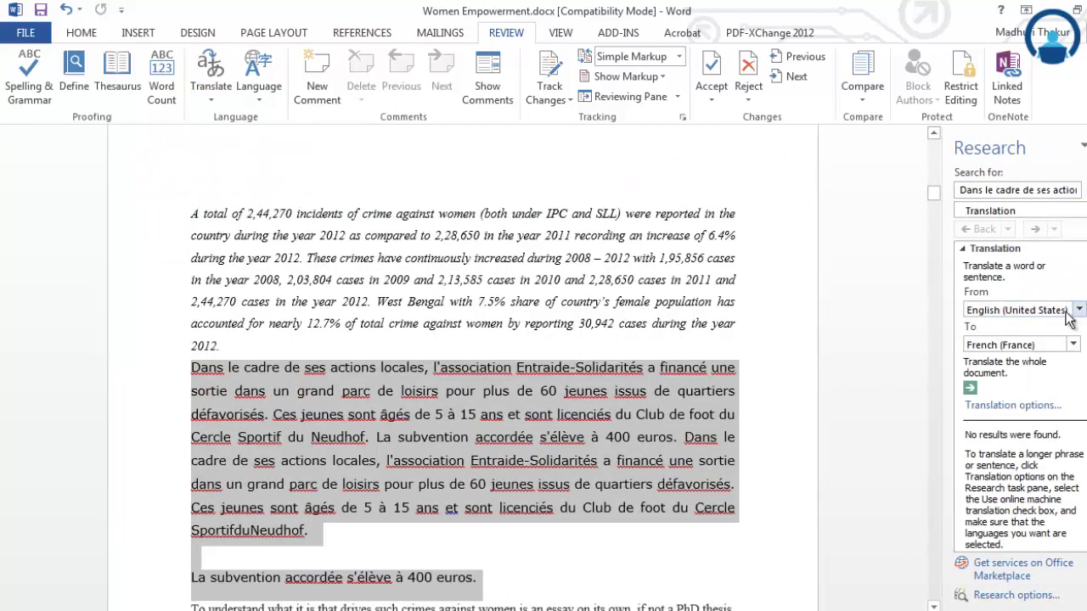
pyautogui.click(1077, 311)
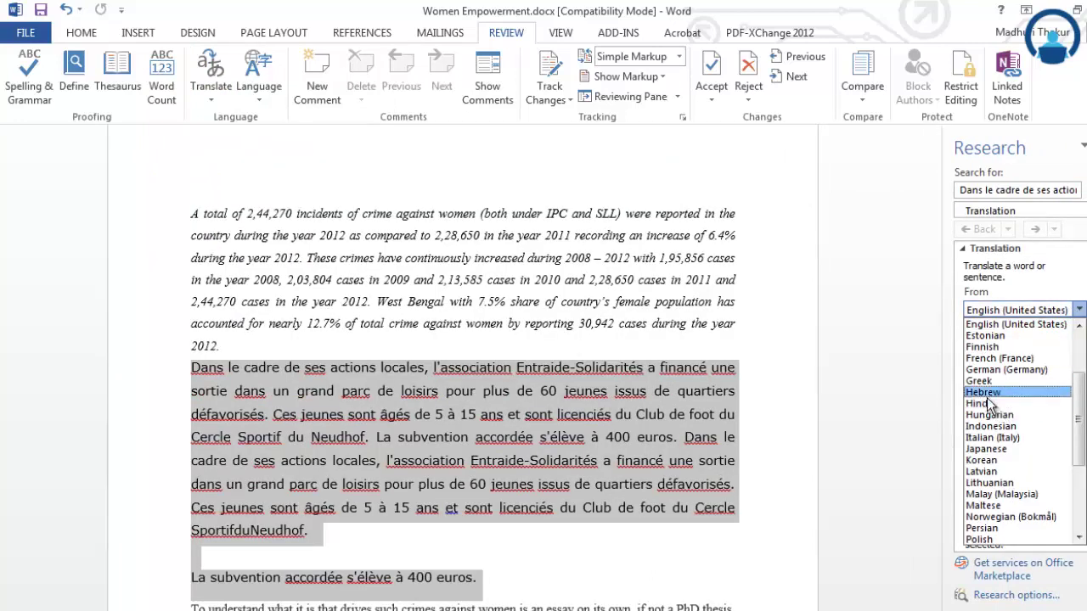
# Step: Translate from French (France) to English (United States) and read through the Microsoft Translator result
pyautogui.click(980, 359)
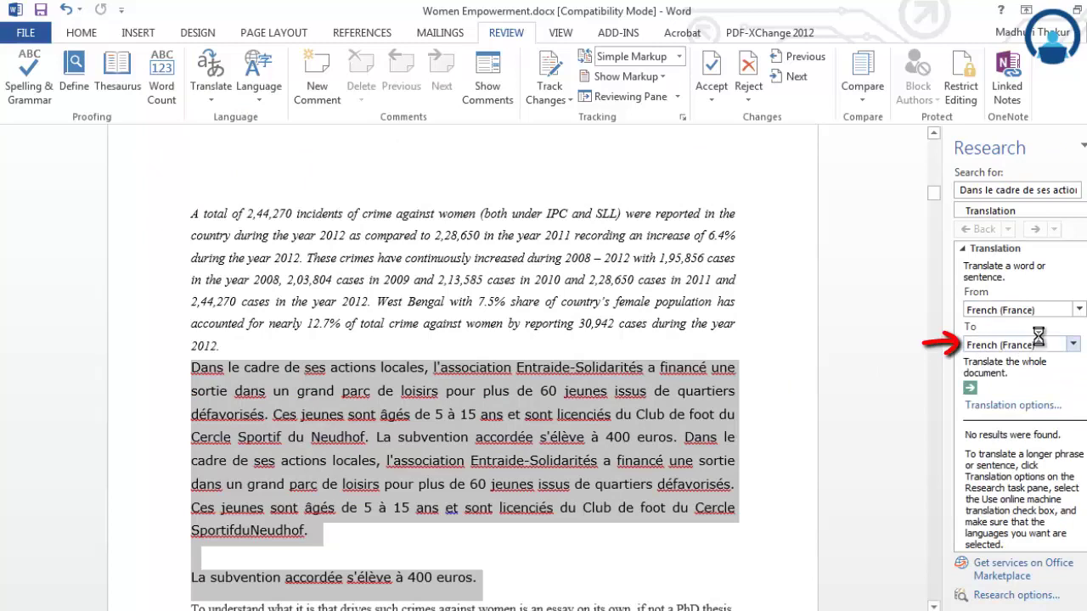
pyautogui.click(1071, 344)
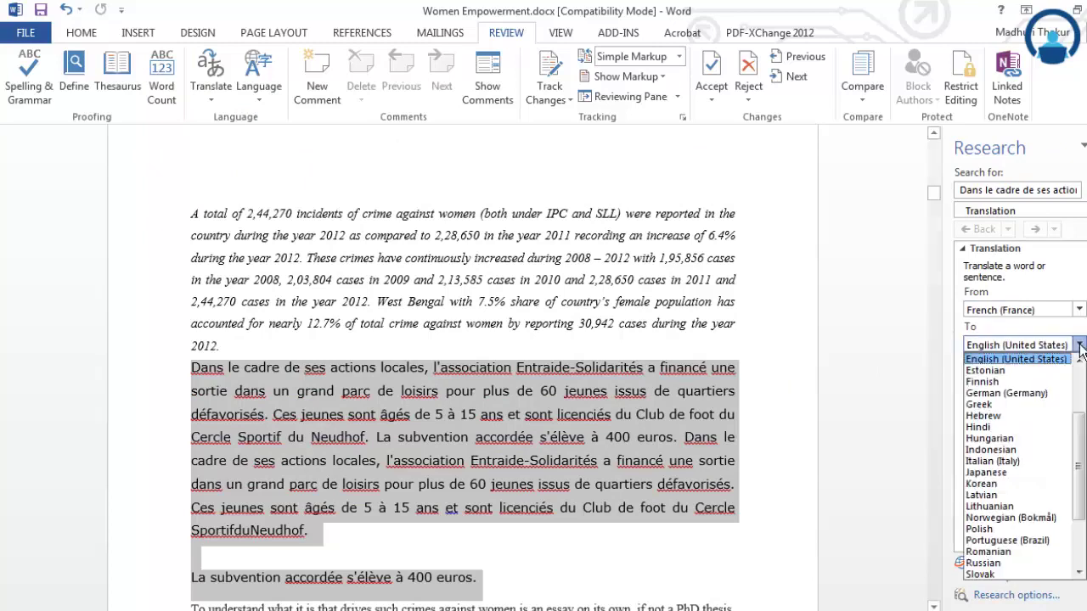
pyautogui.click(1048, 362)
pyautogui.scroll(-3, 1039, 449)
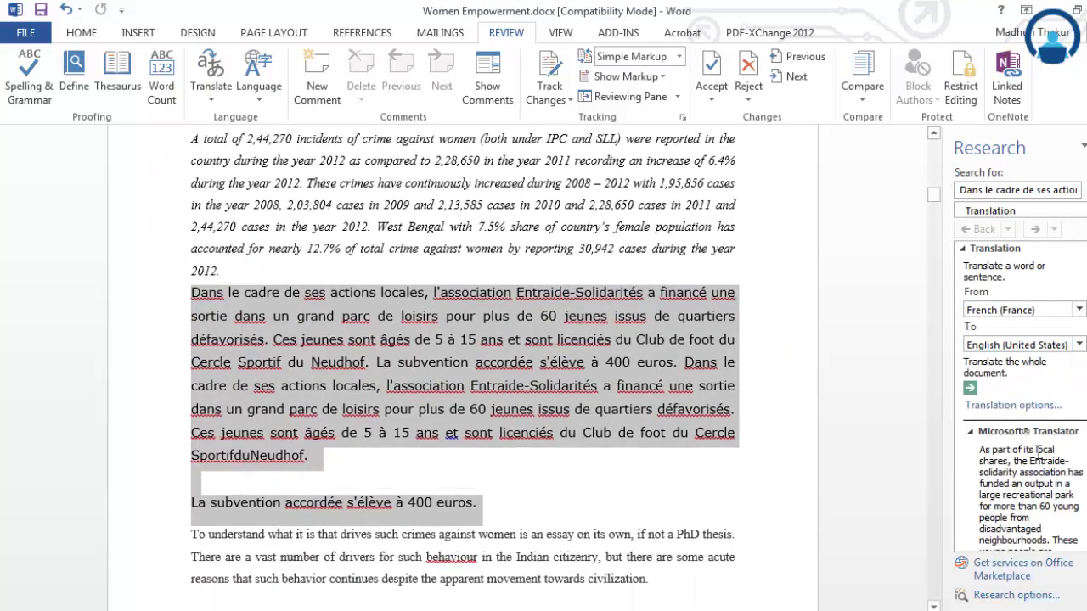
pyautogui.scroll(-5, 1019, 399)
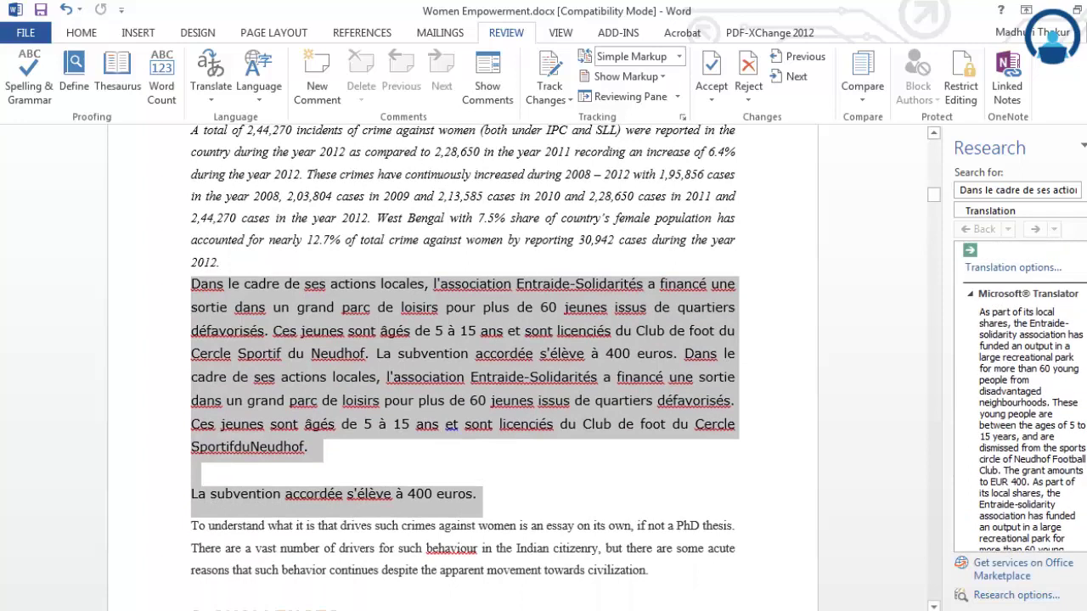
pyautogui.scroll(5, 1019, 399)
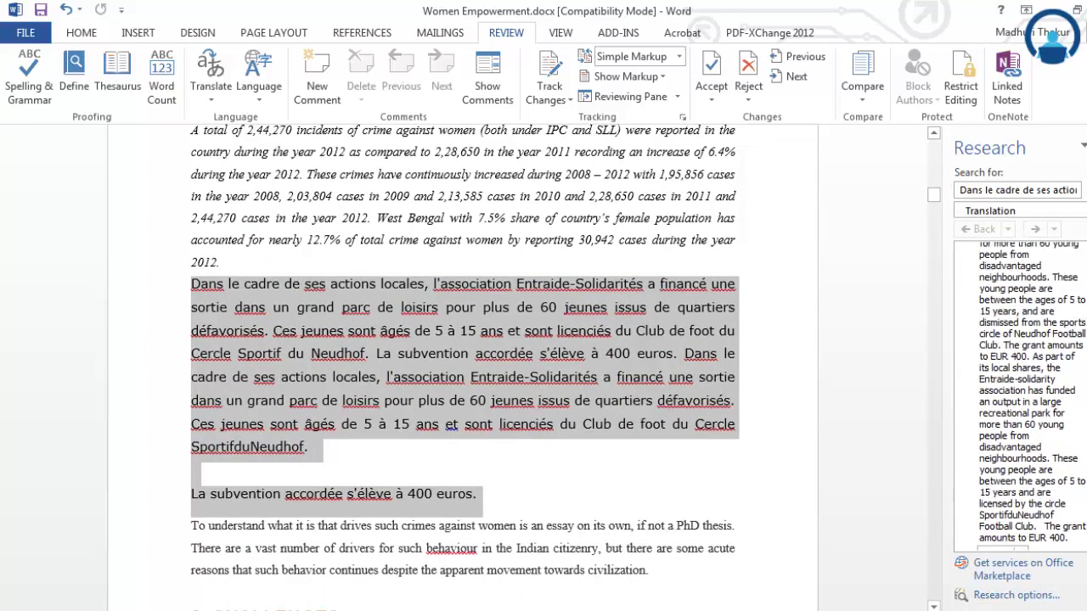
pyautogui.scroll(-6, 1019, 399)
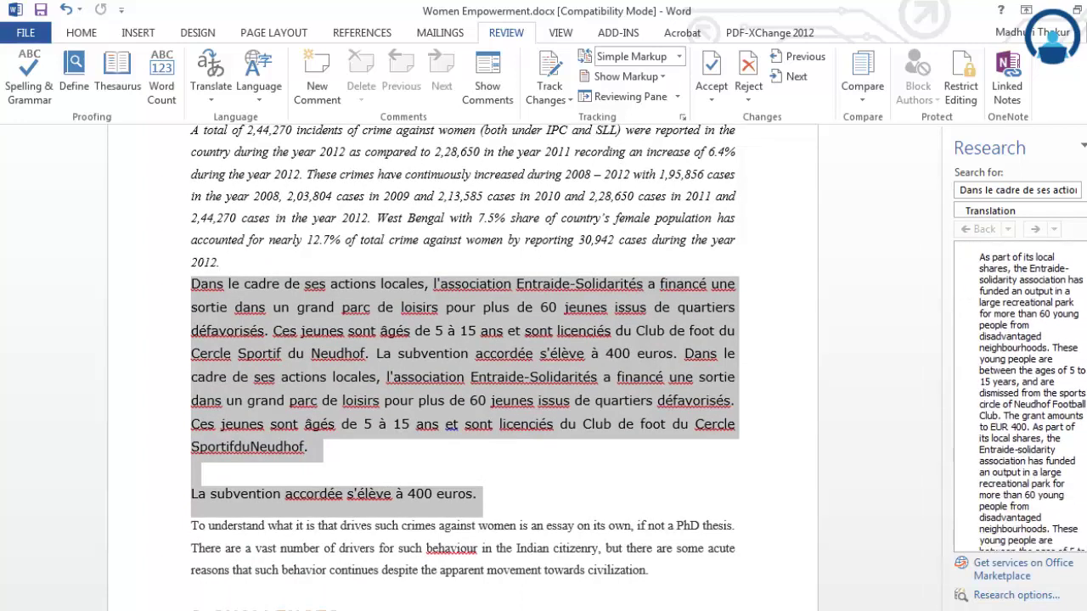
pyautogui.scroll(4, 1084, 410)
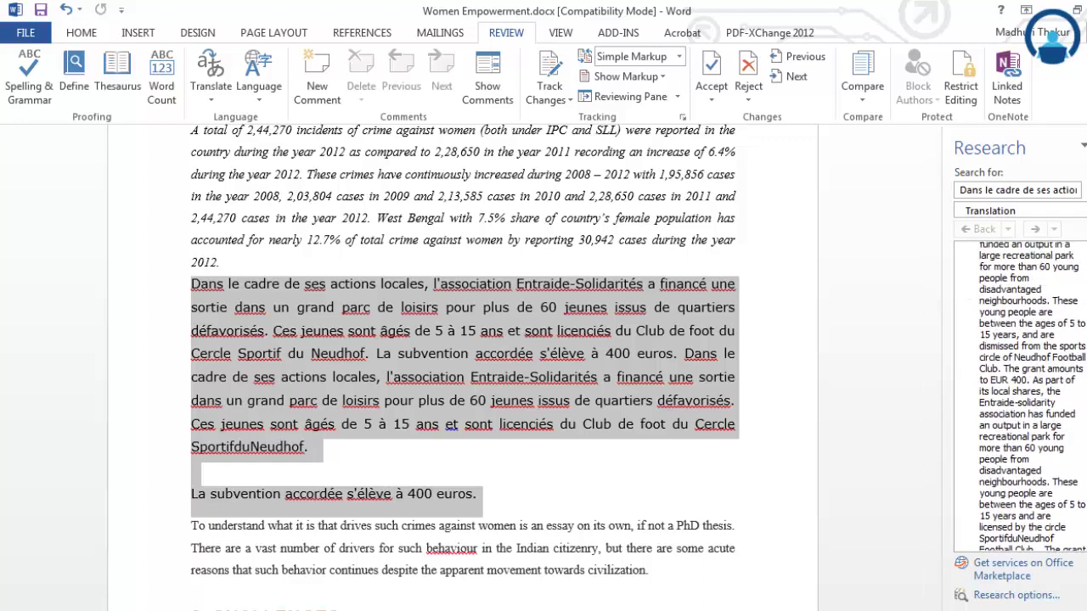
pyautogui.scroll(3, 1078, 409)
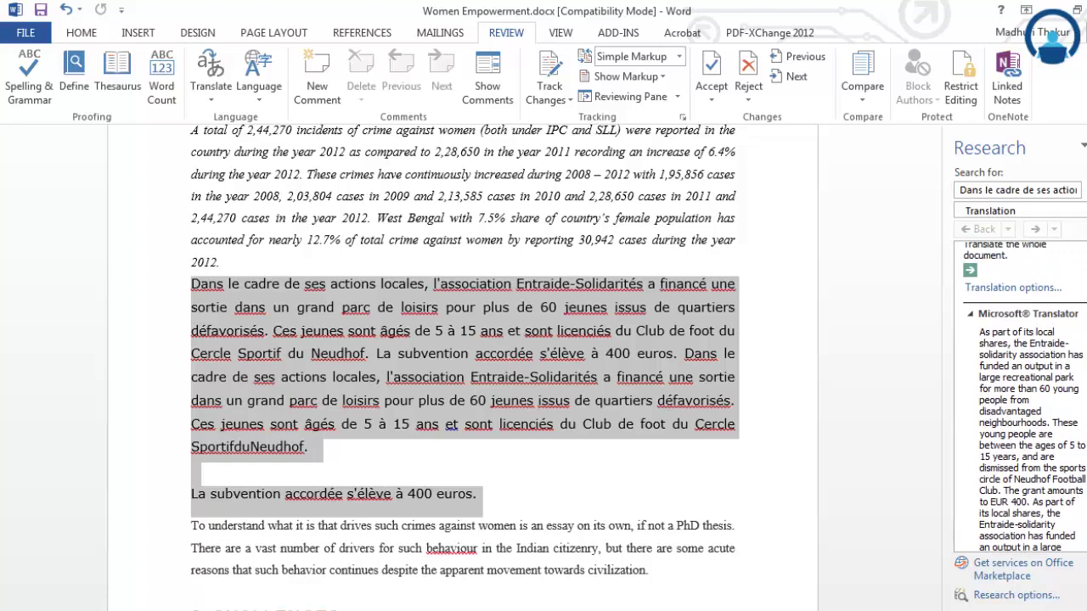
pyautogui.scroll(3, 1079, 399)
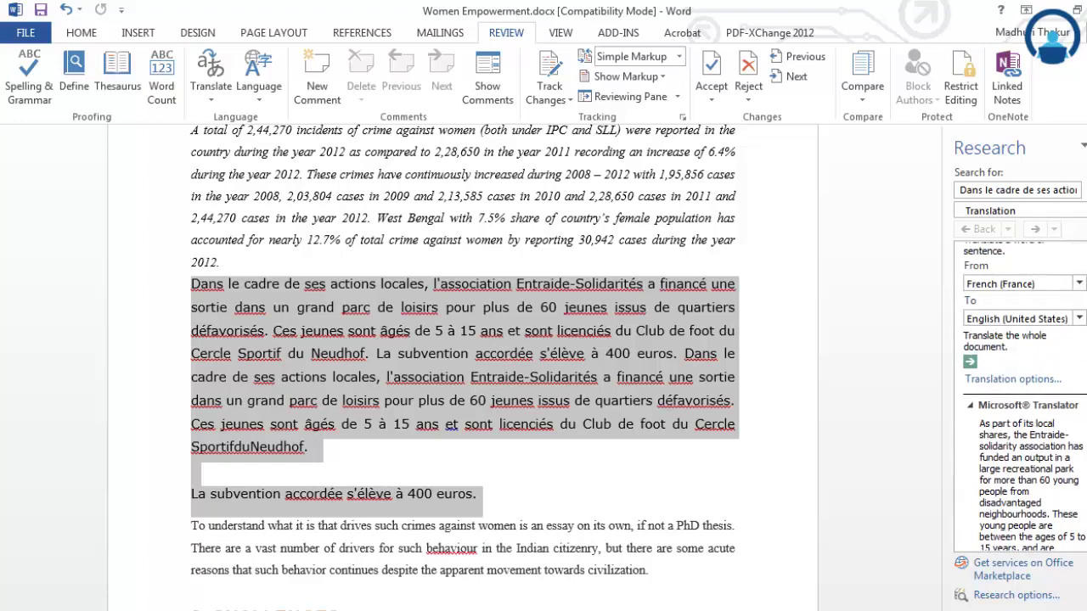
pyautogui.click(1079, 319)
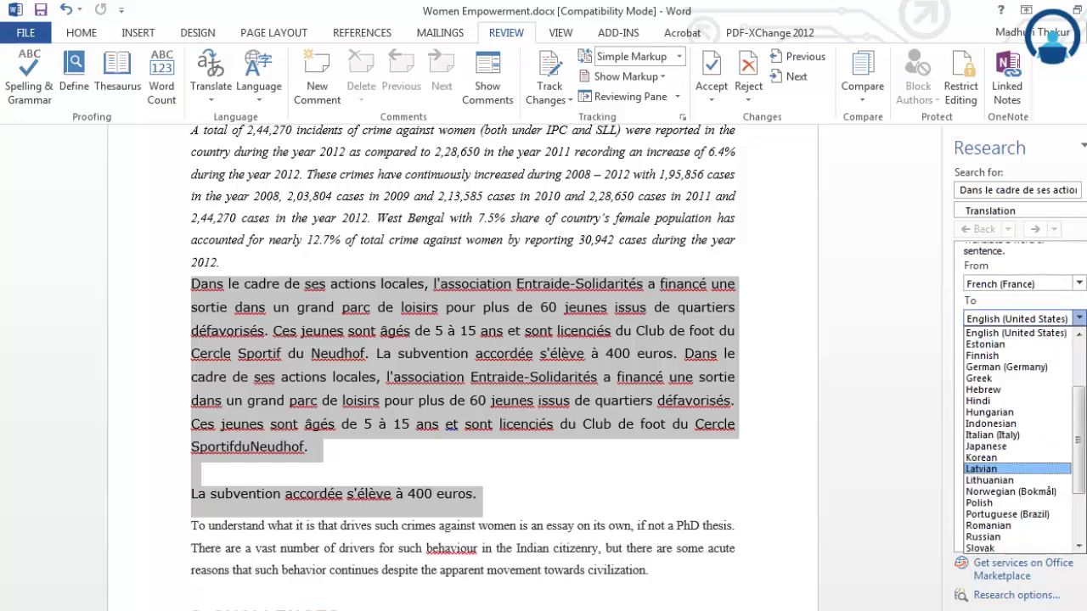
pyautogui.moveTo(1078, 473); pyautogui.dragTo(1080, 418)
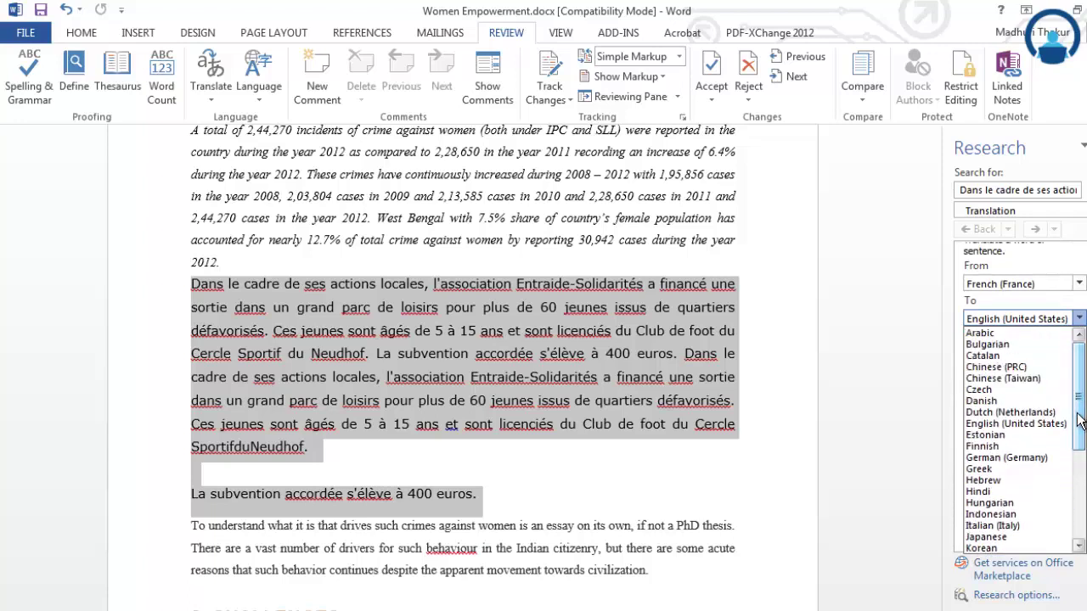
pyautogui.click(1052, 422)
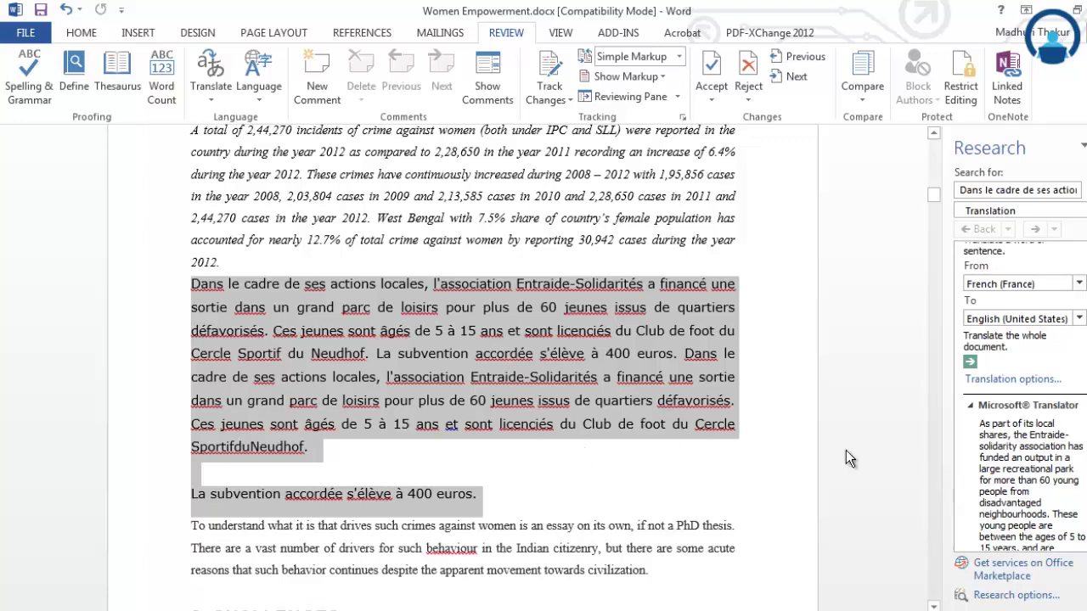
pyautogui.scroll(-5, 1023, 399)
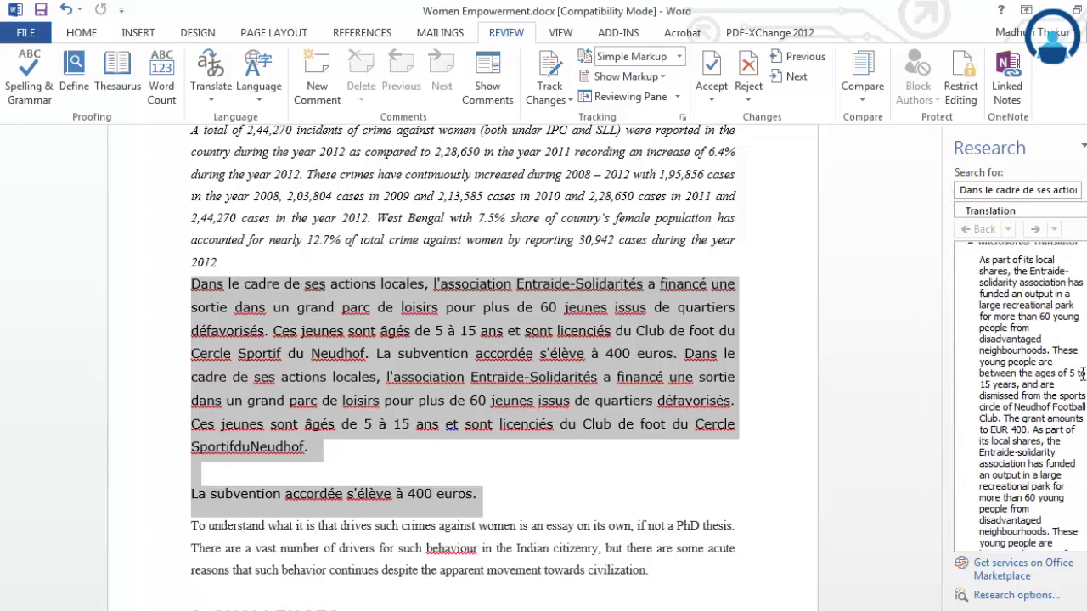
pyautogui.scroll(5, 1082, 366)
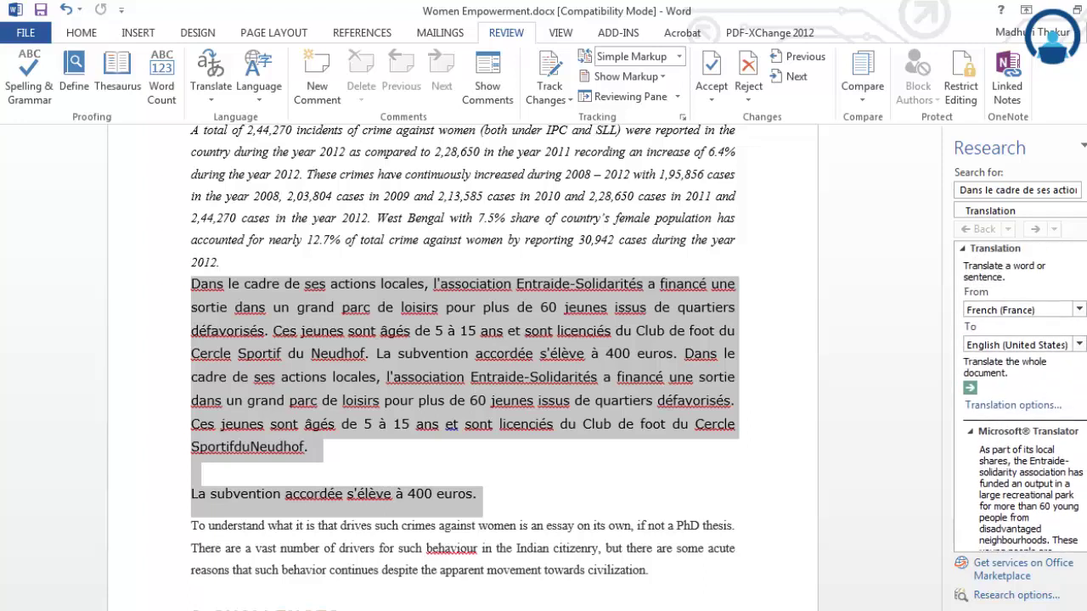
pyautogui.click(1079, 344)
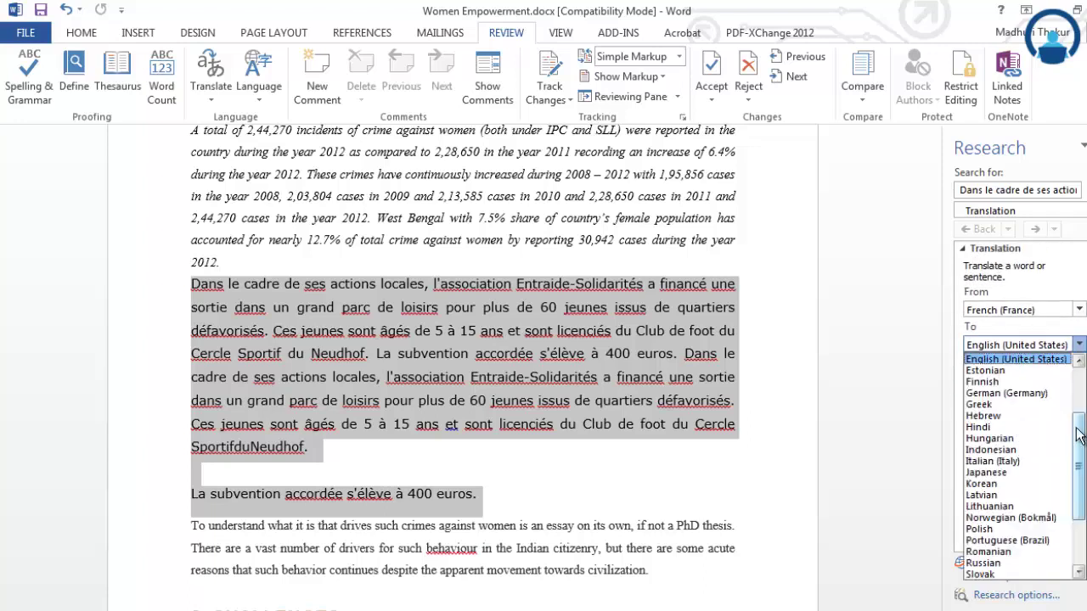